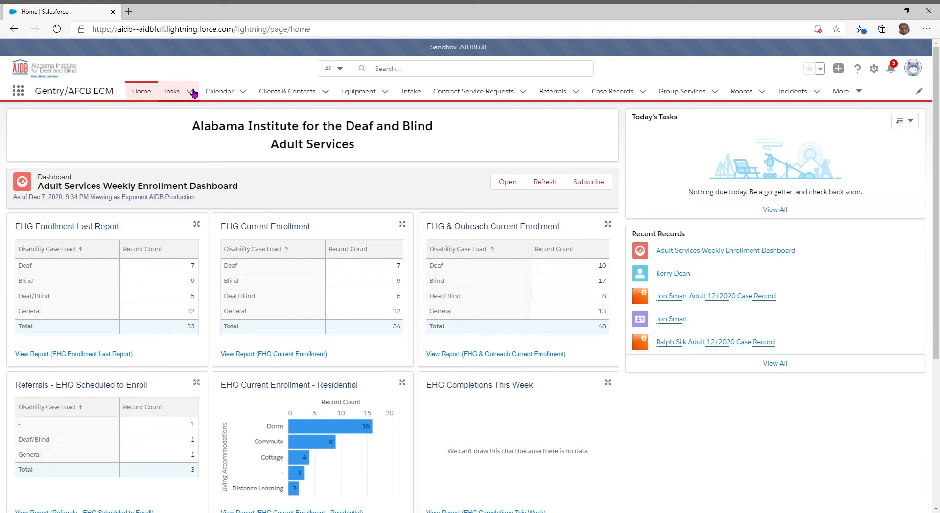
Expand the Tasks tab's dropdown menu to reveal New Task and the recent task lists.
click(194, 93)
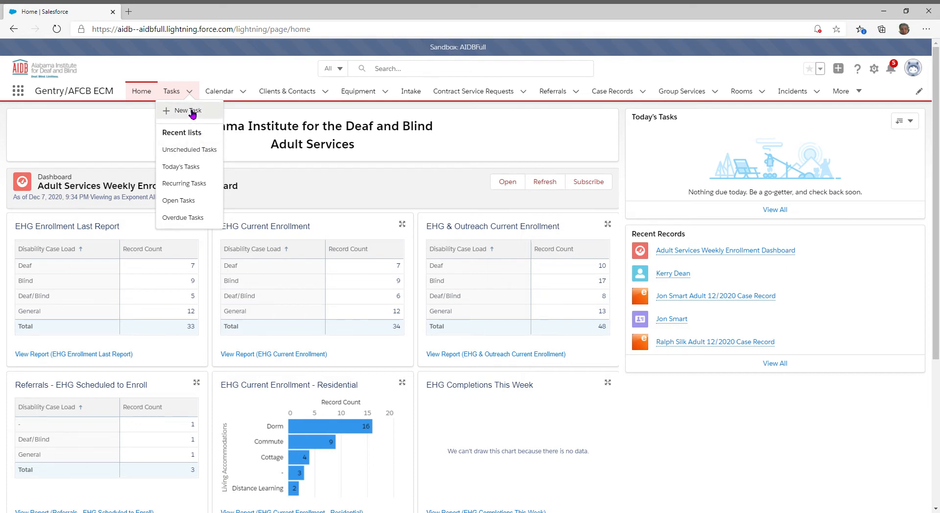
Start a New Task with the assignee prefilled and put the cursor in the Subject field.
click(192, 111)
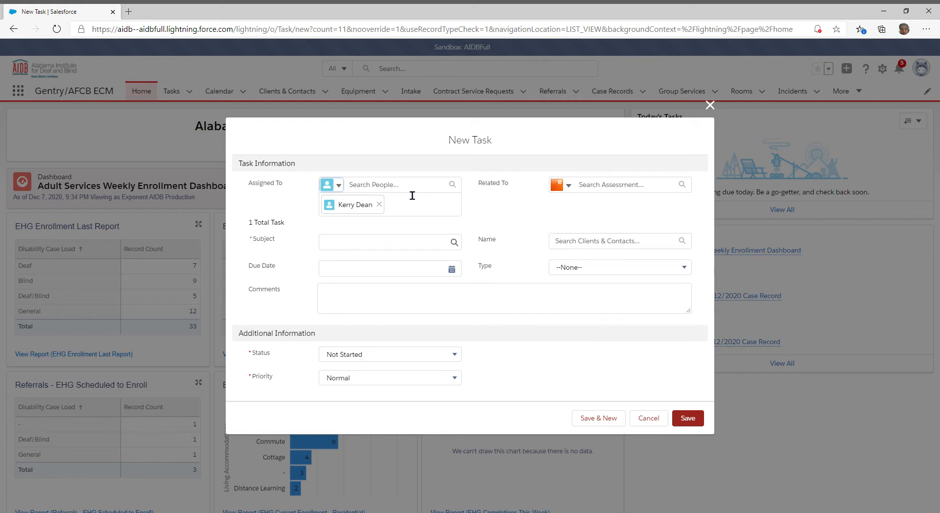
click(365, 208)
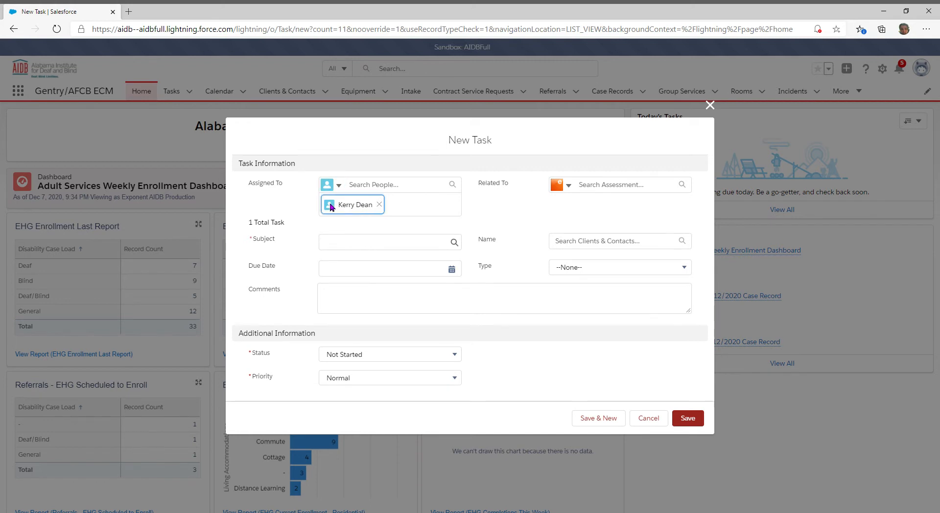
click(410, 222)
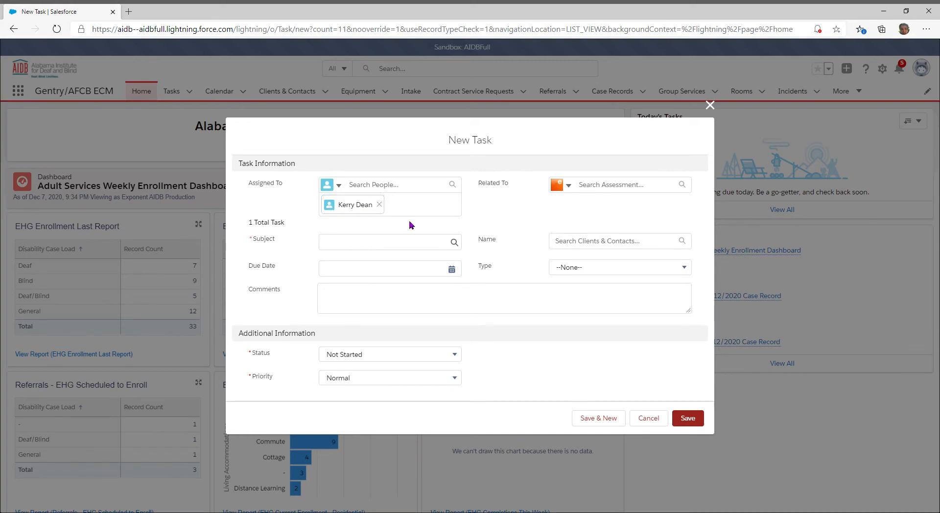
click(372, 242)
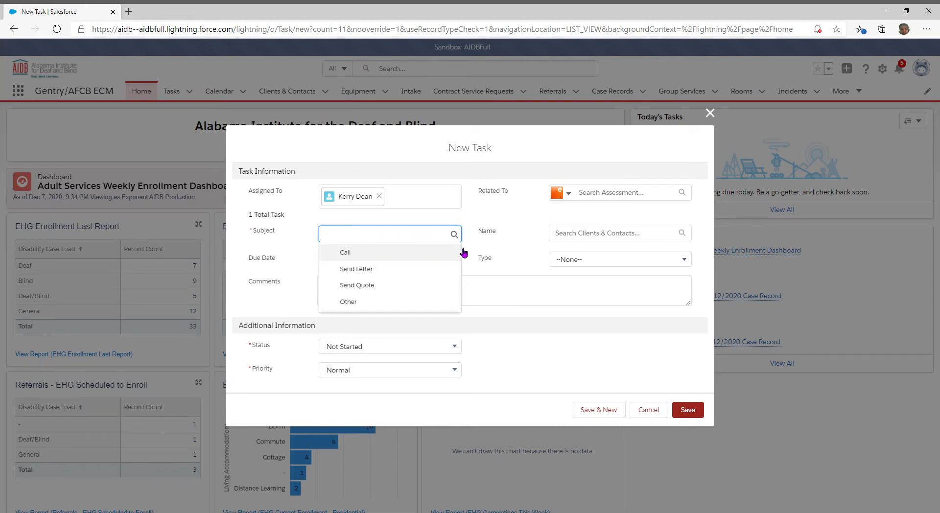
Enter subject 'New referral for' plus the client's name, and a comment requesting a CCTV evaluation.
text(New refer)
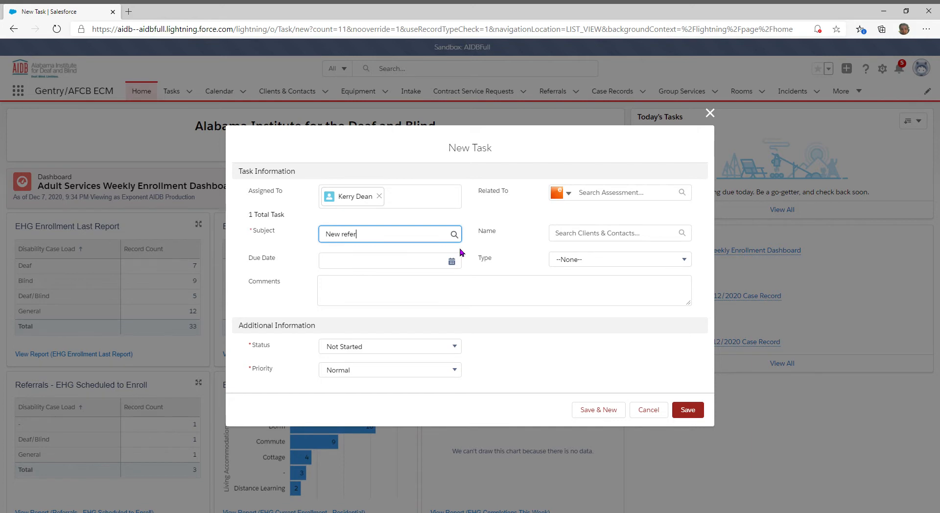
click(340, 291)
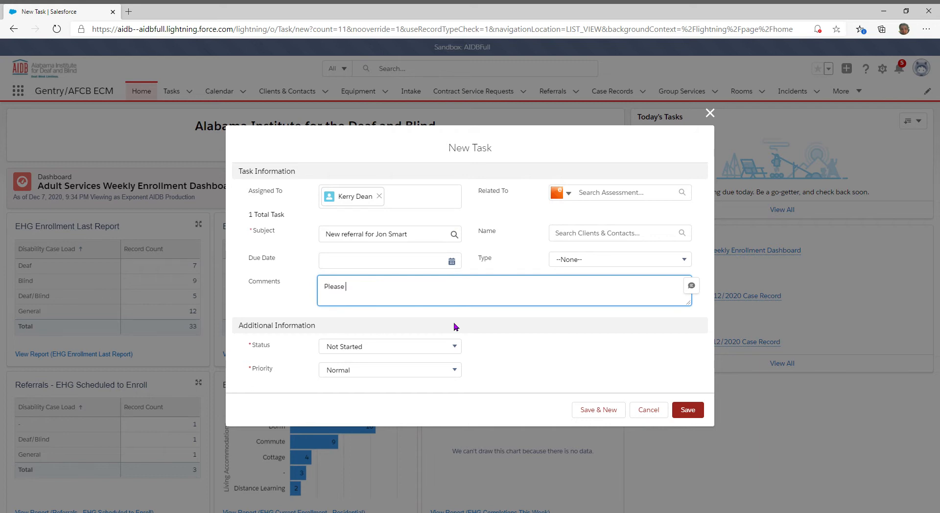
text(Please contact Mr. Smart. He needs an evaluation for a CCTV.)
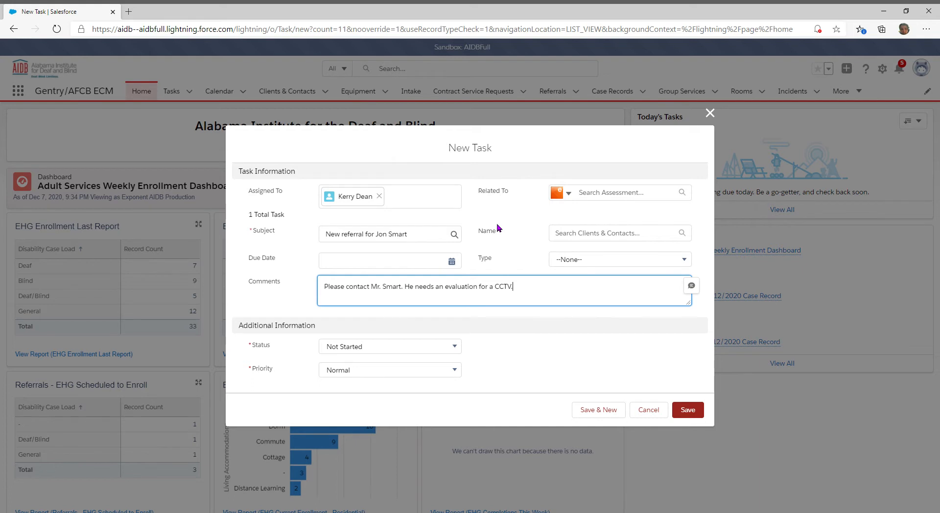
Set the task's Status to In Progress and keep Priority at Normal.
click(458, 348)
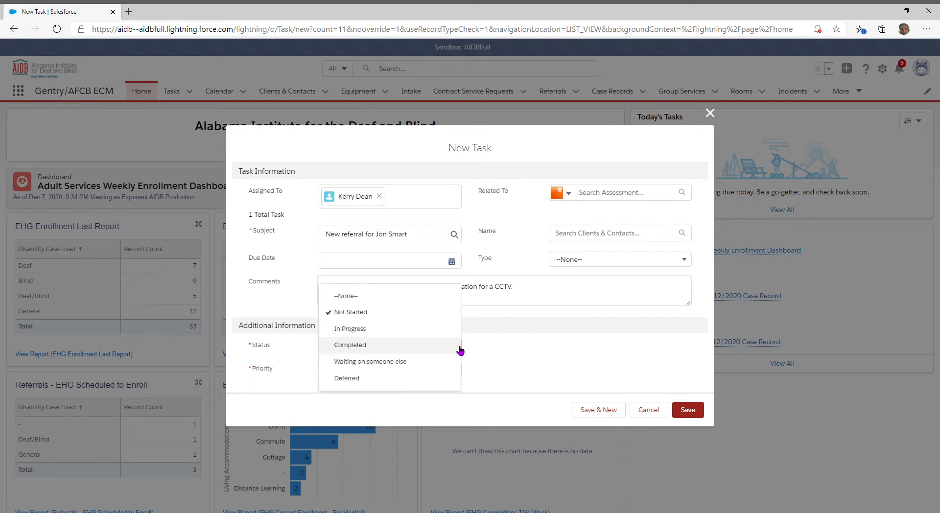
click(387, 328)
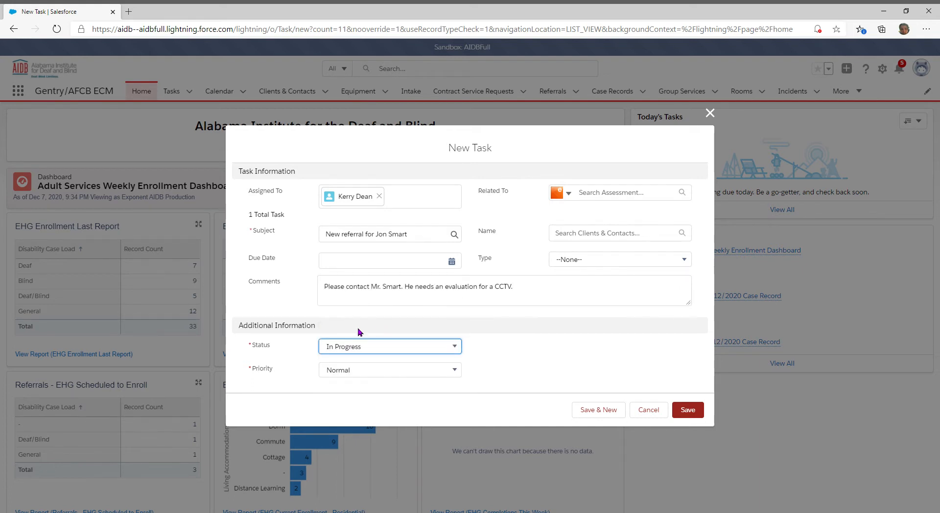
click(449, 372)
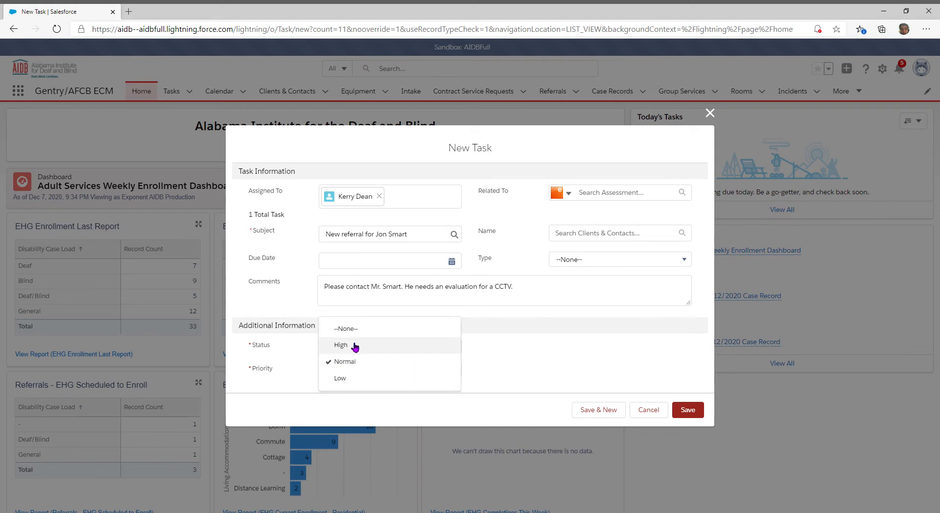
click(305, 306)
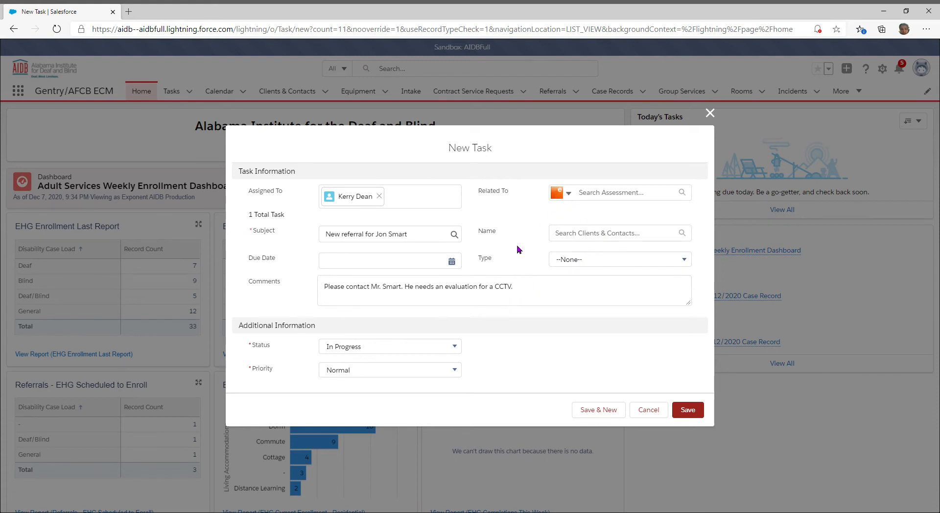
Link the task to the client's record in Name, leave Type as None, and save.
click(598, 238)
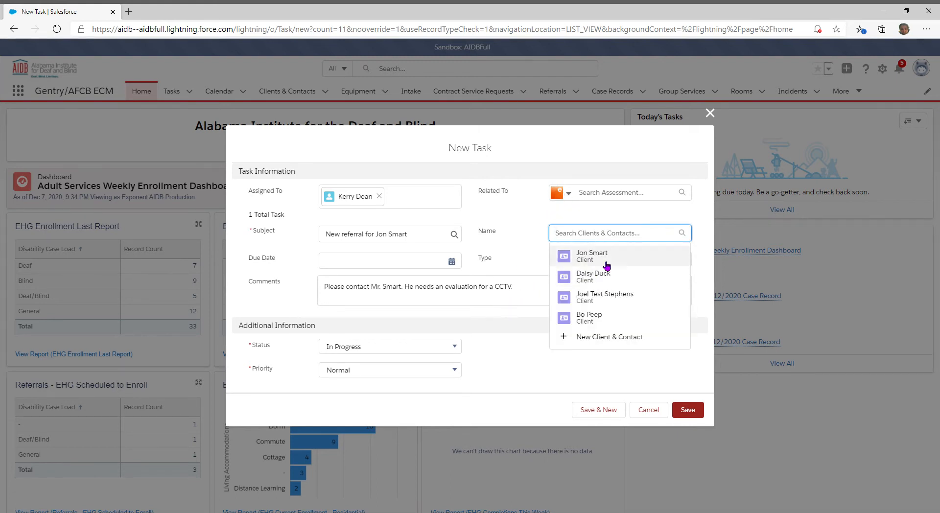
click(606, 260)
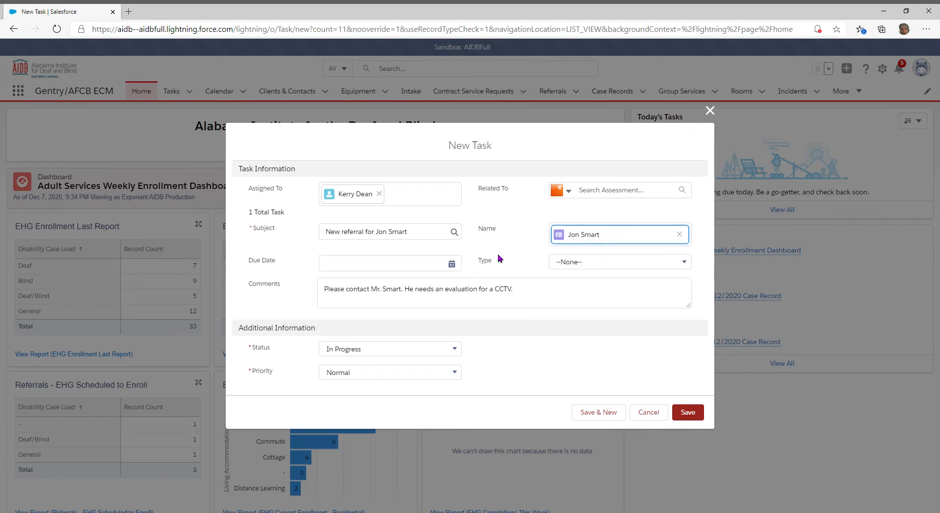
click(606, 265)
click(536, 288)
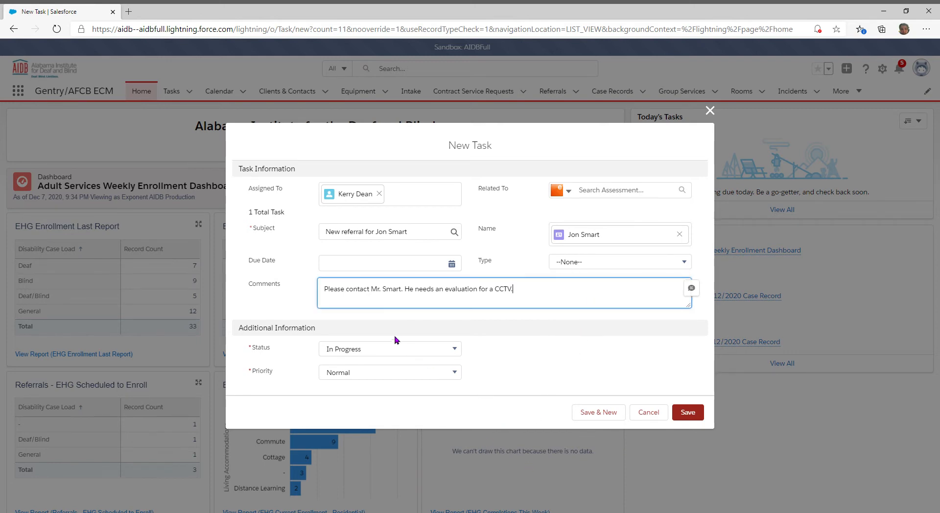
click(689, 414)
click(690, 416)
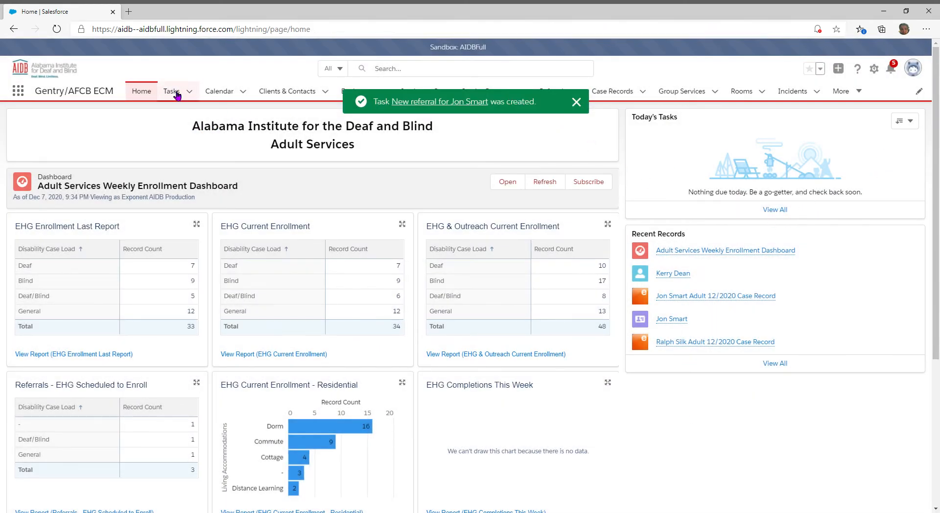
Switch the Home task panel to My Tasks, check the Tasks page, then return Home.
click(903, 122)
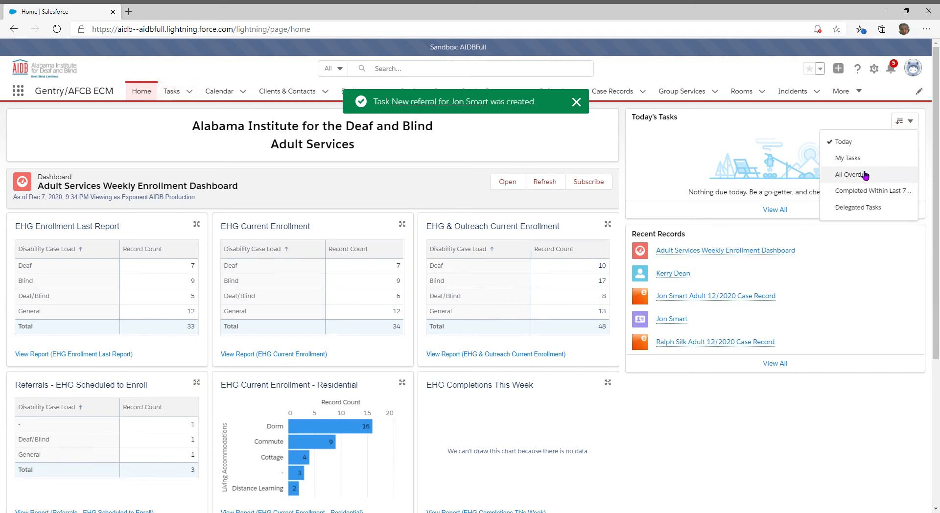
click(864, 158)
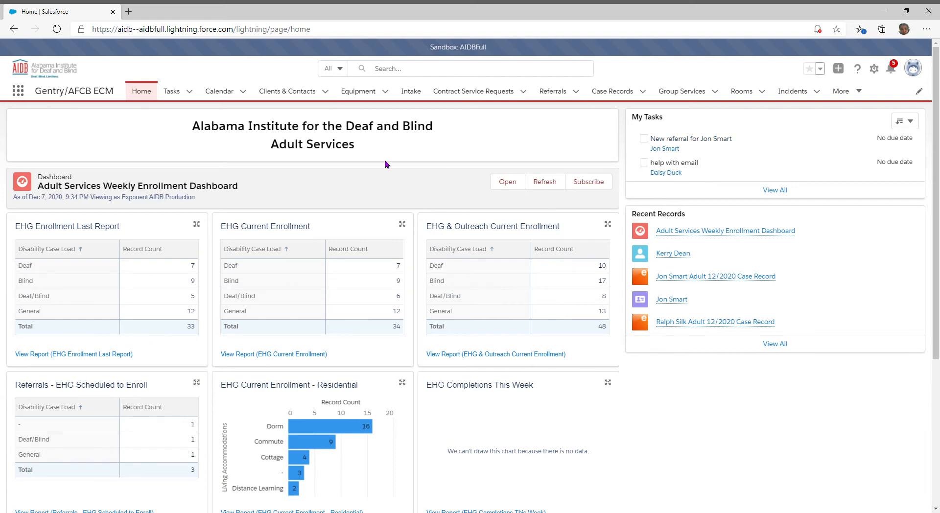
click(176, 92)
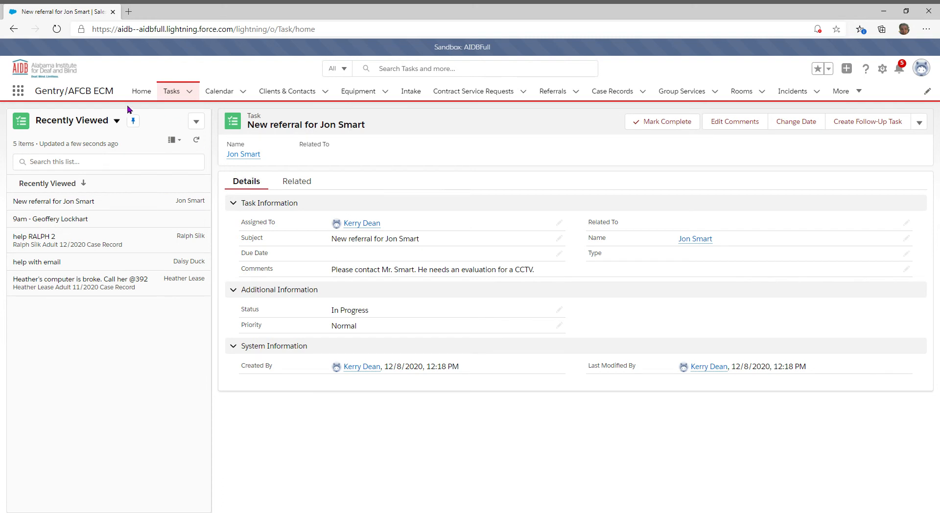
click(141, 91)
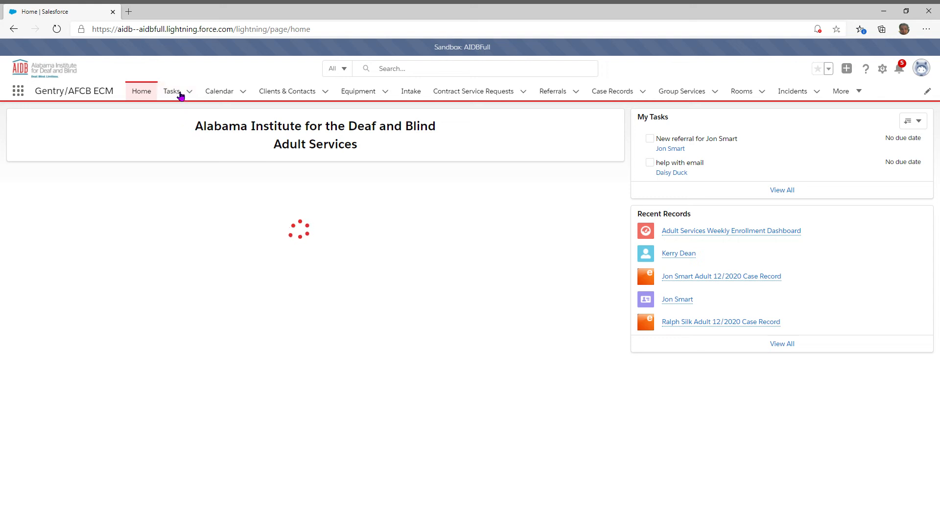
Go to the December 2020 Calendar and start a New Calendar from the My Calendars gear.
click(227, 92)
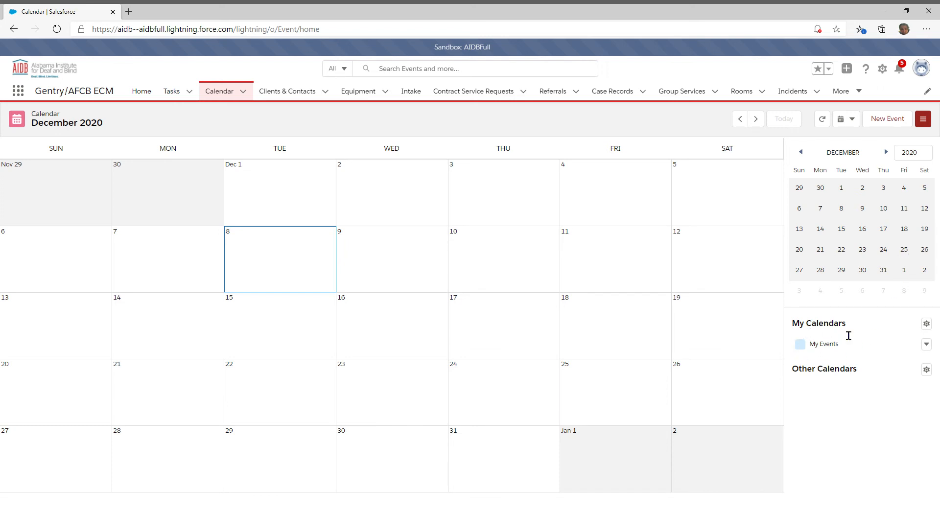
click(927, 324)
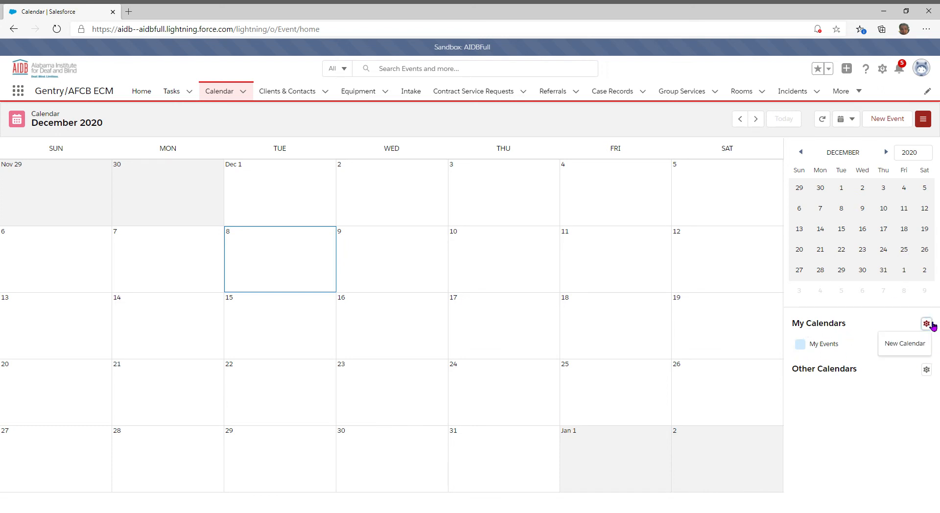
click(916, 347)
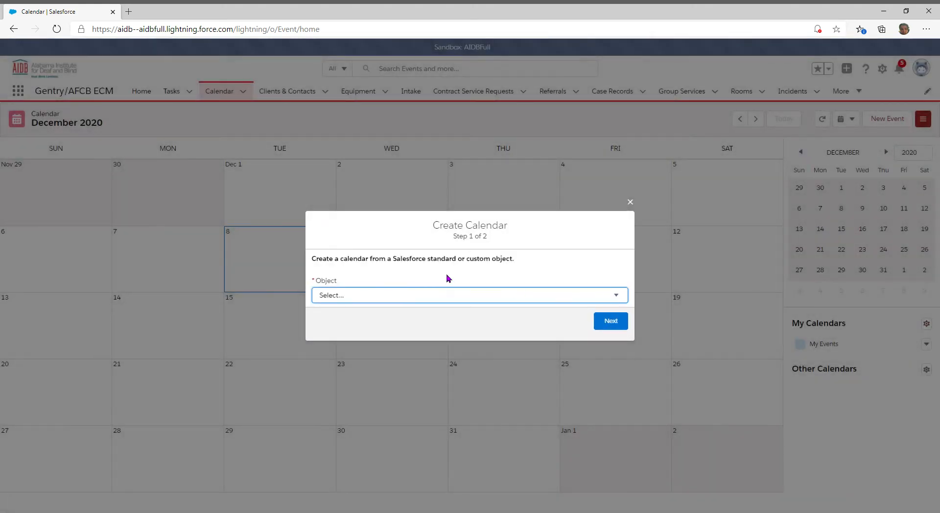
Choose Task as the calendar's object and continue to step 2.
click(619, 297)
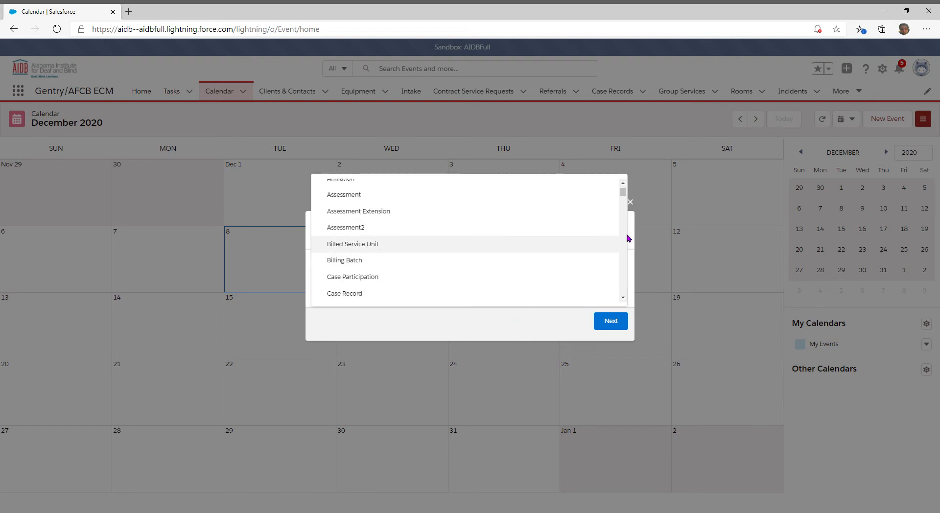
drag(623, 194, 623, 228)
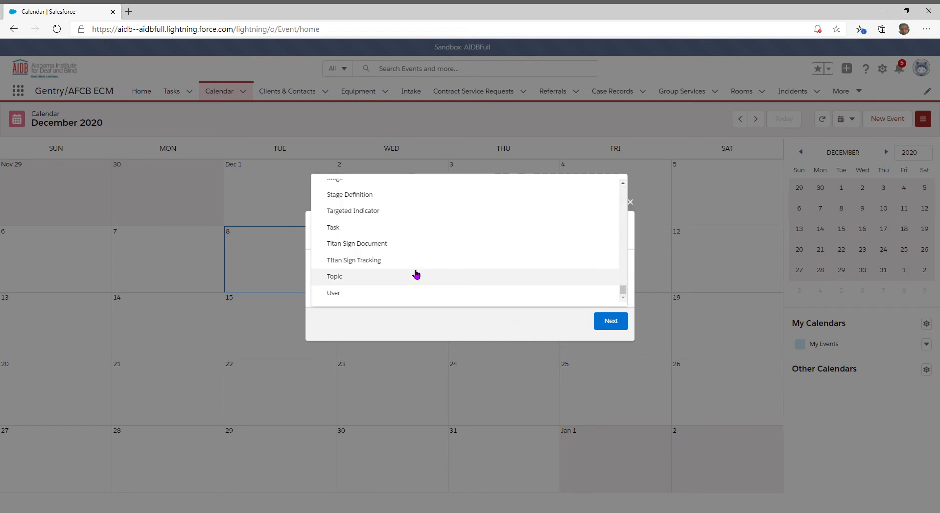
click(346, 229)
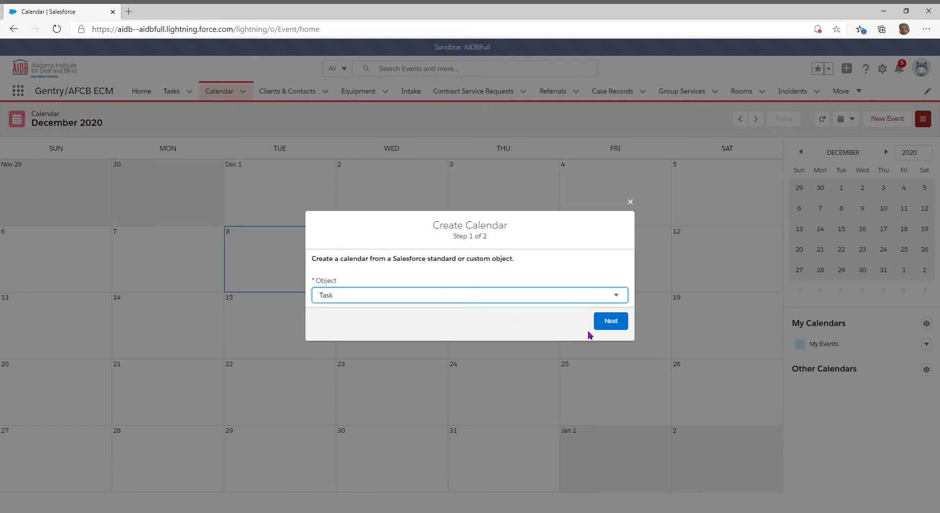
click(612, 323)
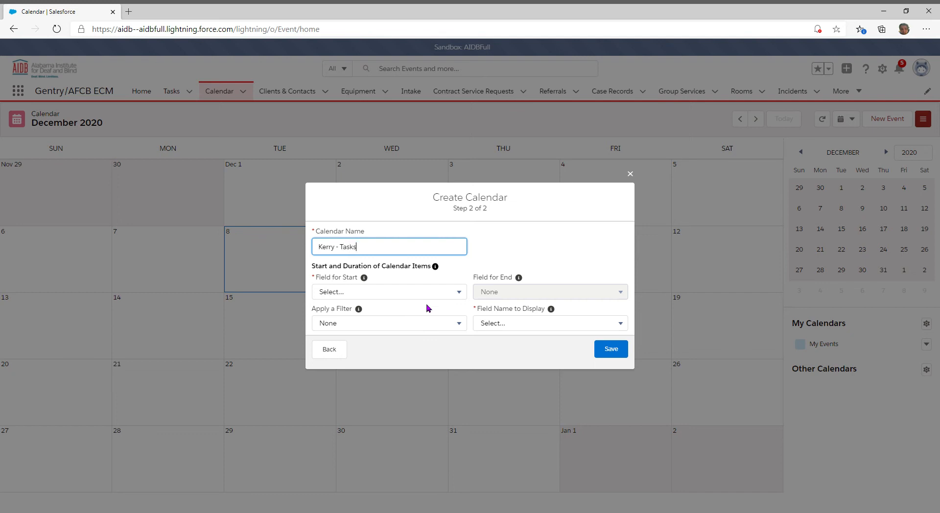
Set Field for Start to Due Date Only (Date), choose the display field, and save the Kerry - Tasks calendar.
click(457, 273)
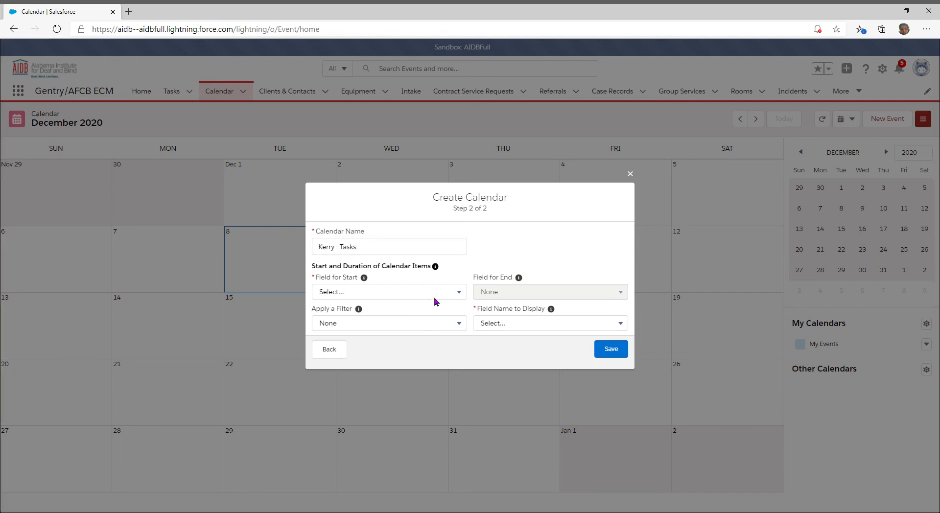
click(460, 294)
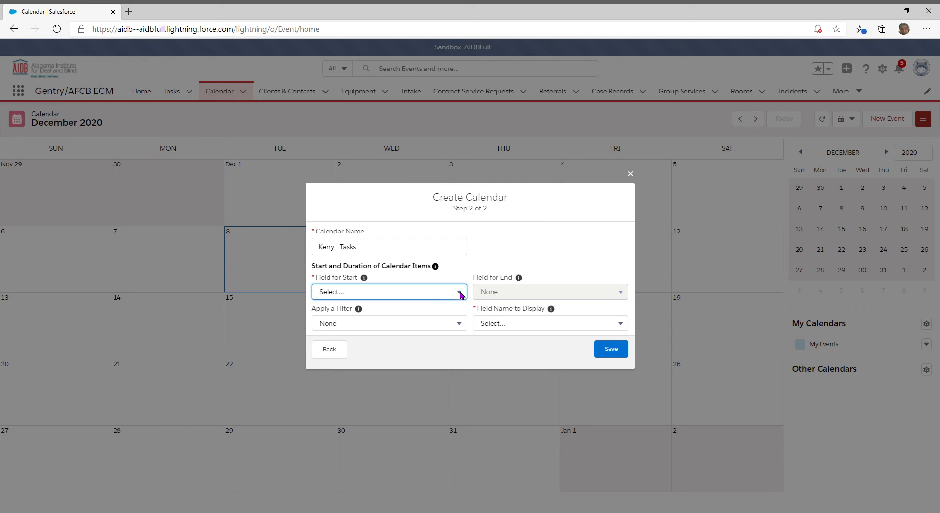
click(336, 327)
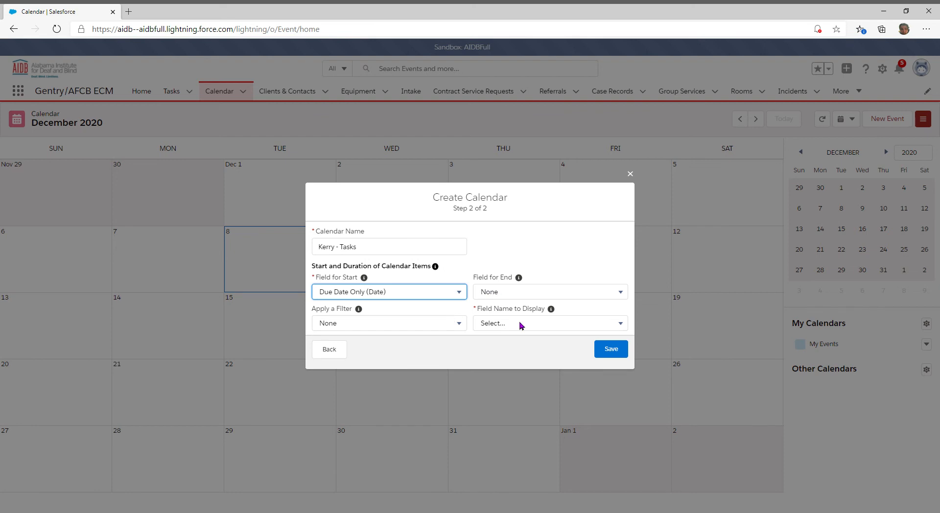
click(621, 326)
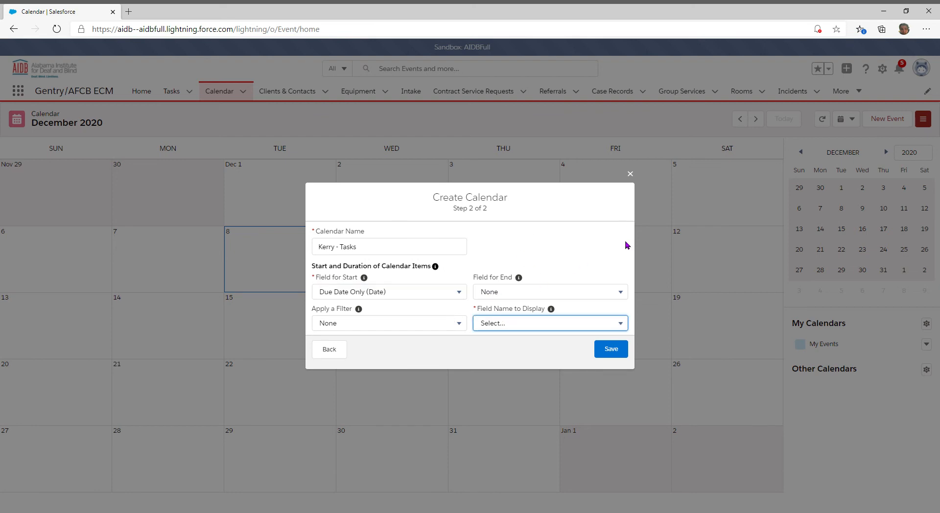
key(s)
click(616, 352)
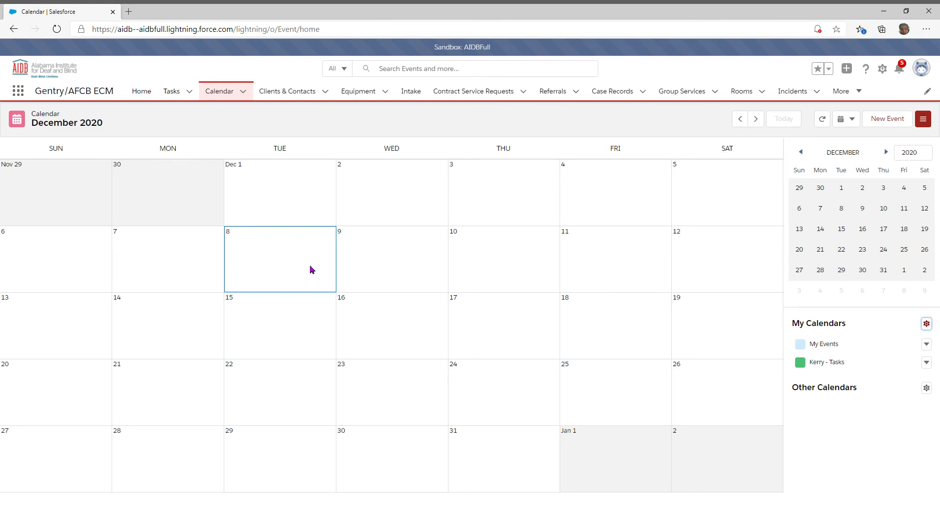
Open the client's referral task and change its subject to the client's name followed by '- Steele (Evaluation)'.
click(179, 93)
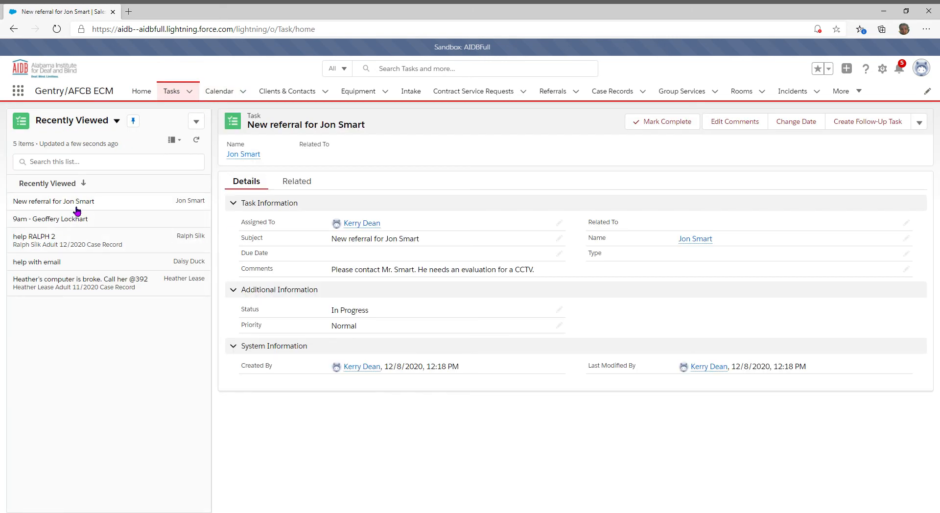
click(79, 202)
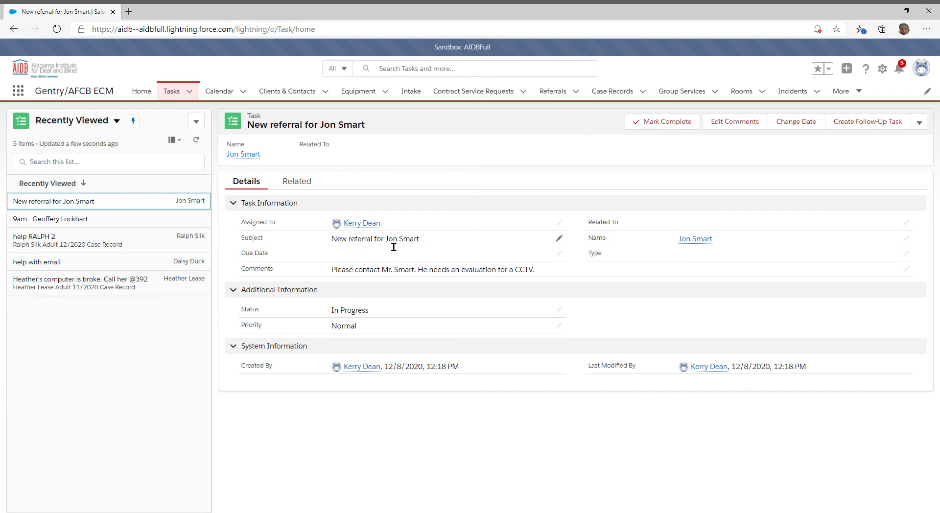
click(559, 239)
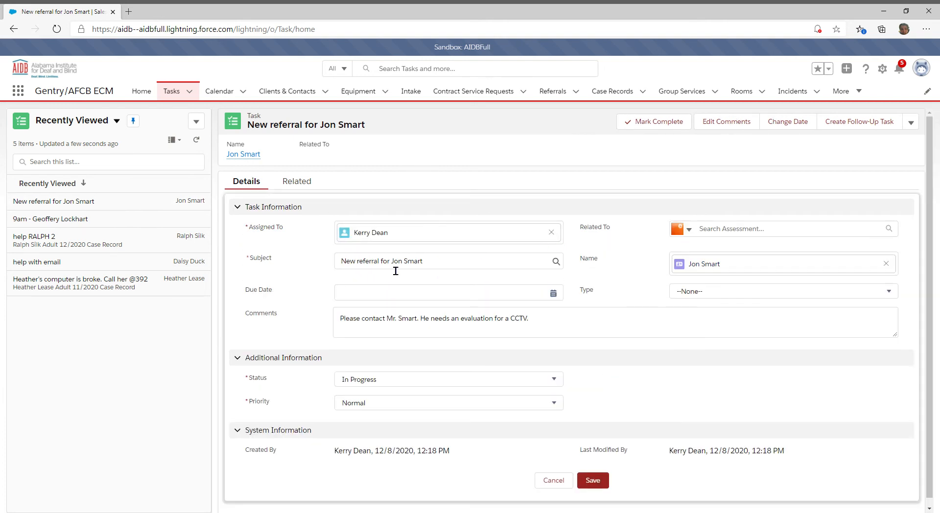
drag(400, 268, 320, 269)
key(BackSpace)
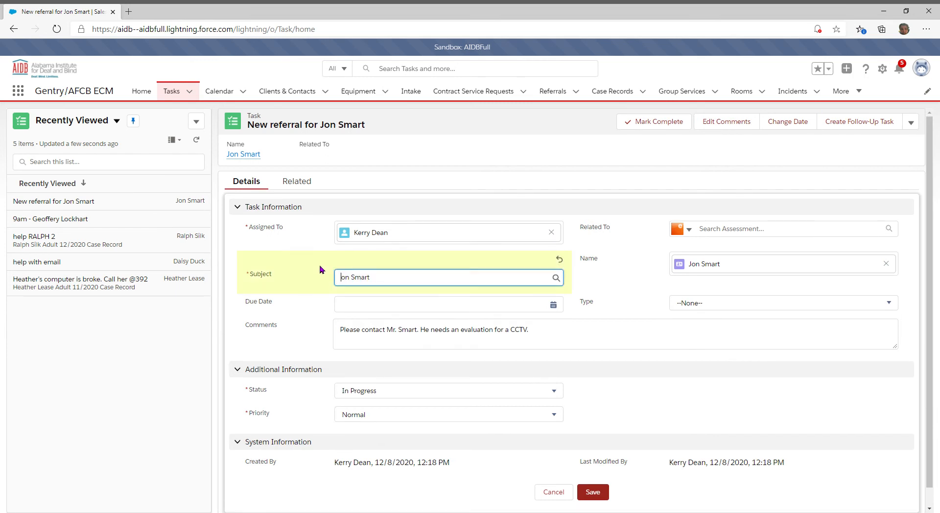
text(J)
click(415, 280)
Set the task's due date to 12/15/2020 and save it.
click(407, 309)
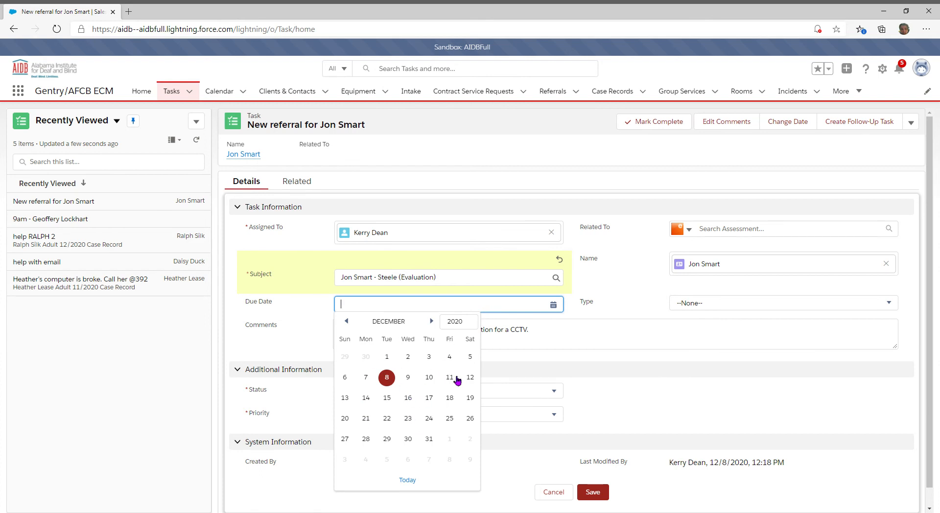
scroll(419, 414, down, 1)
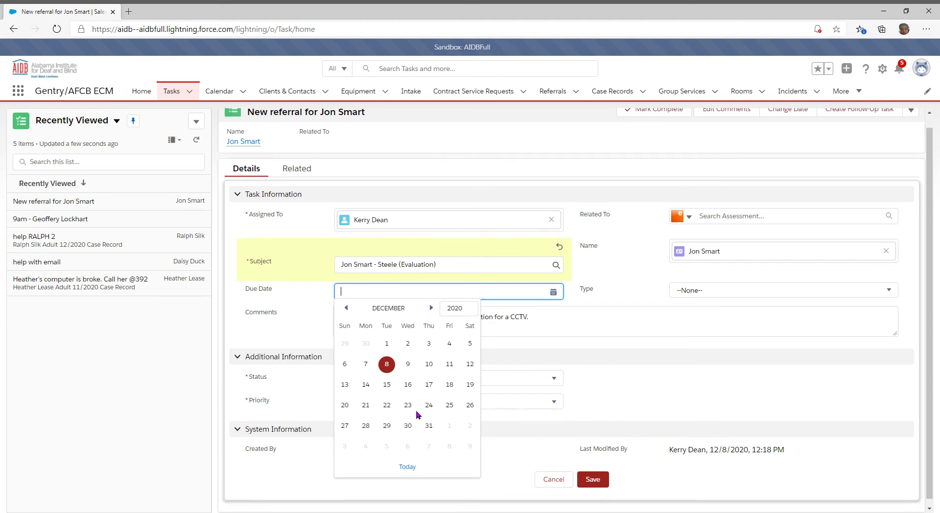
click(387, 384)
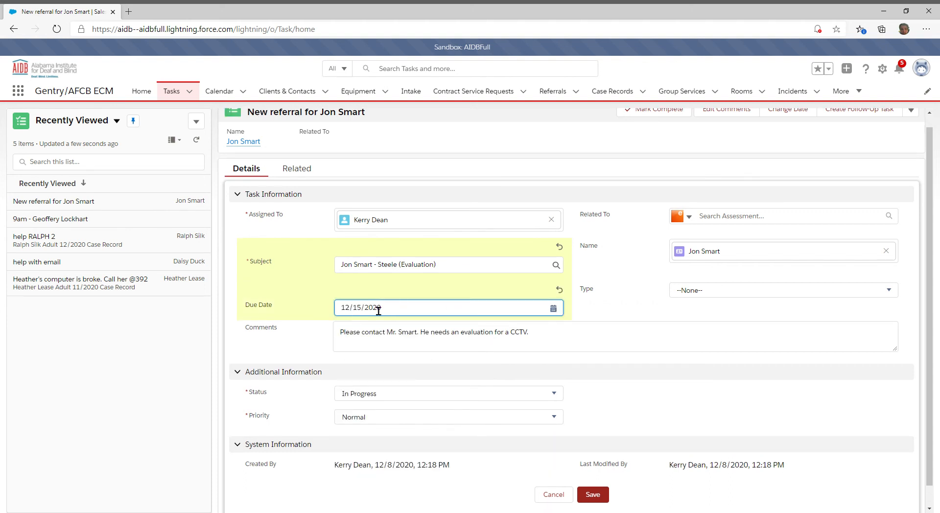
click(593, 495)
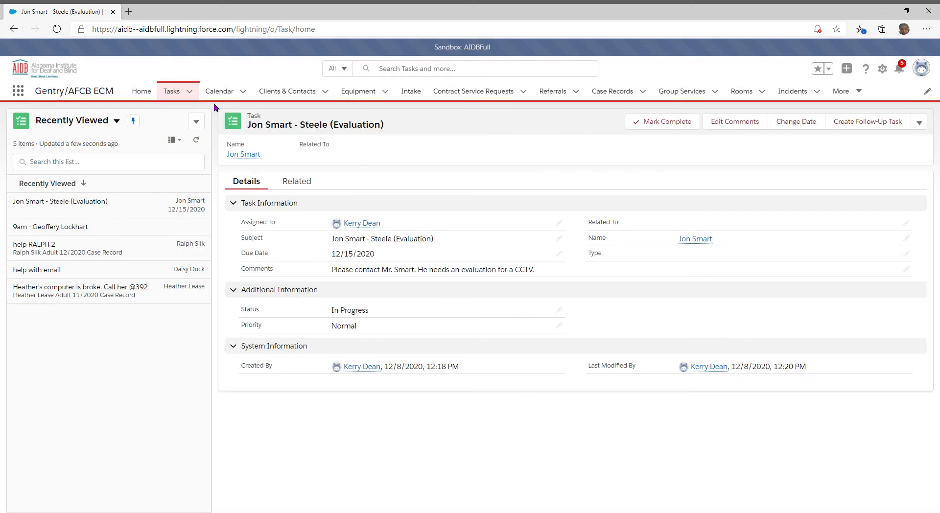
click(219, 95)
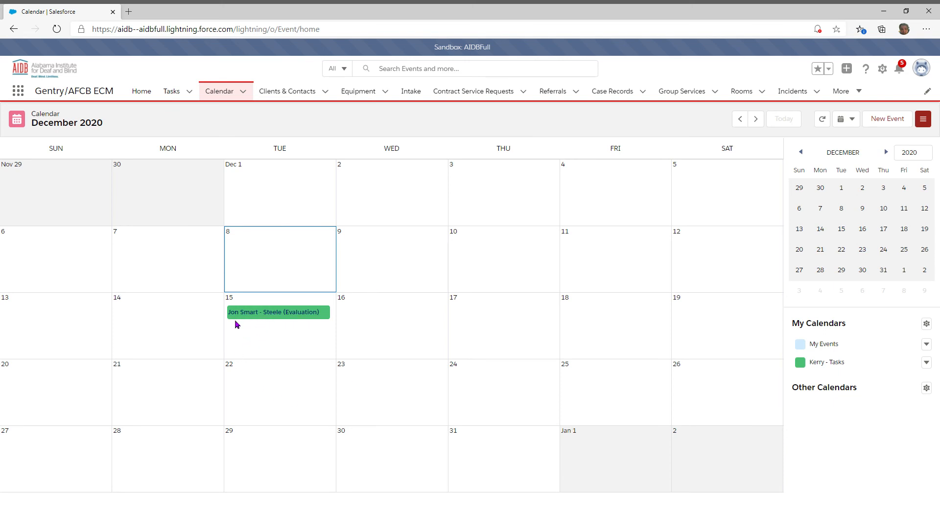
Open the '- Steele (Evaluation)' task from the calendar, then return to the Calendar.
mouse_move(289, 318)
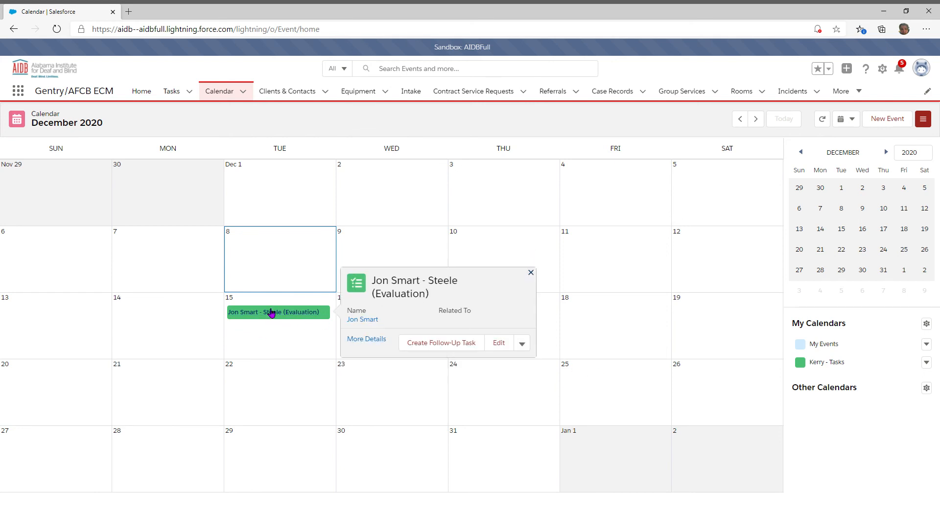
click(270, 313)
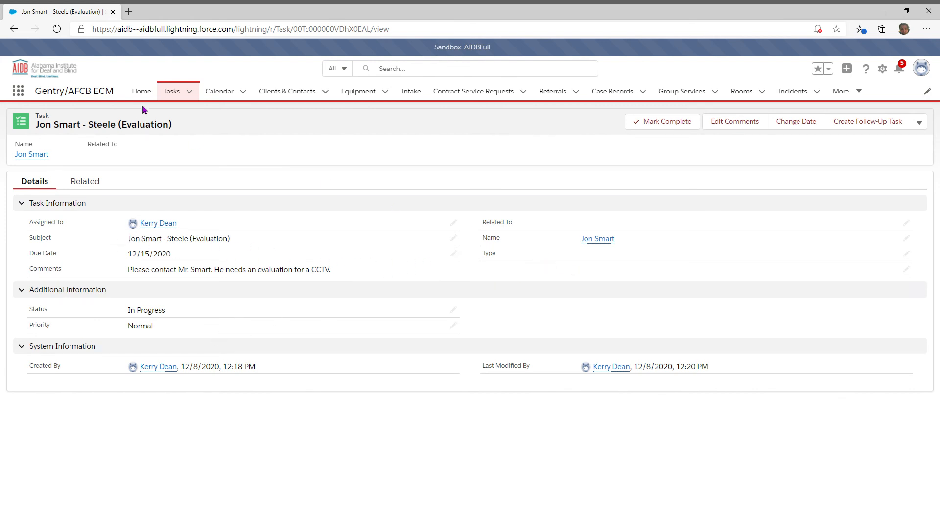
click(227, 92)
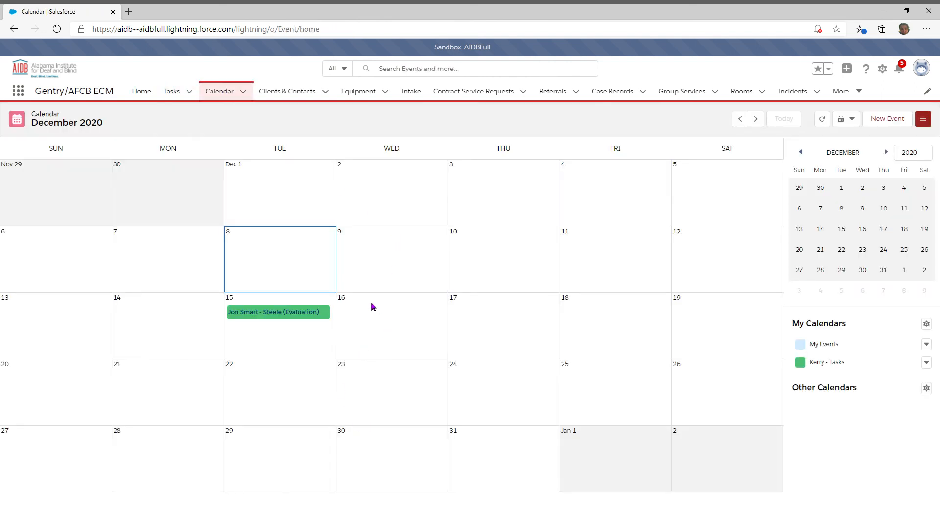
Drag the evaluation task from December 15 onto December 18 and dismiss the stray New Event form.
click(264, 315)
drag(263, 315, 608, 326)
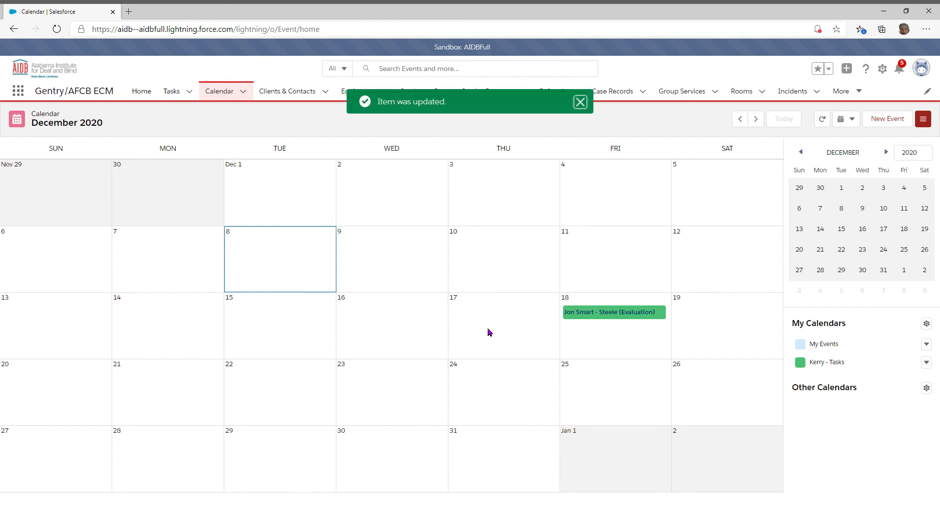
click(488, 329)
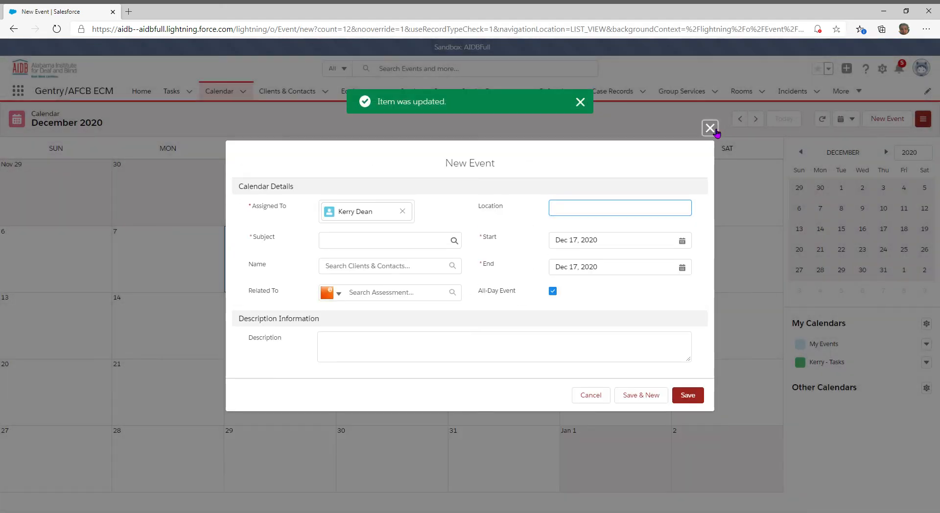
click(711, 127)
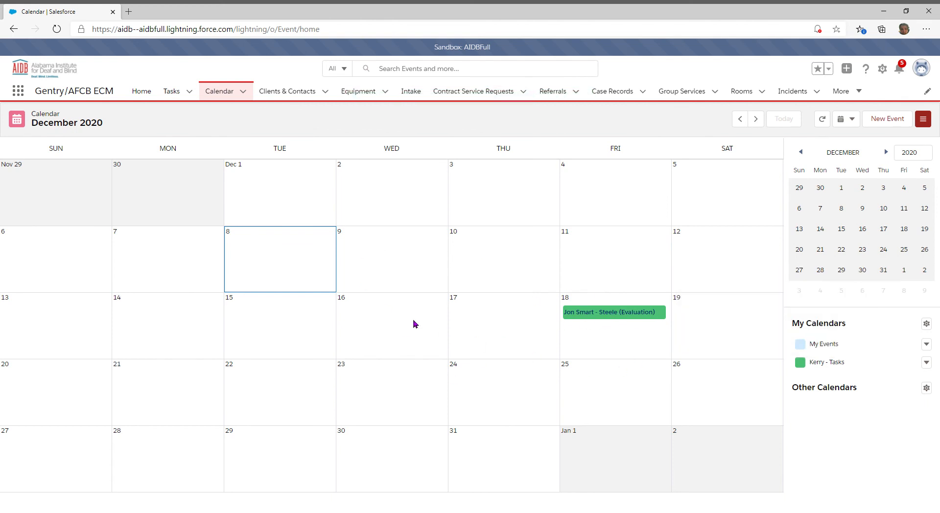
Add '9am -' to the start of the December 18 task's subject and save it.
mouse_move(603, 316)
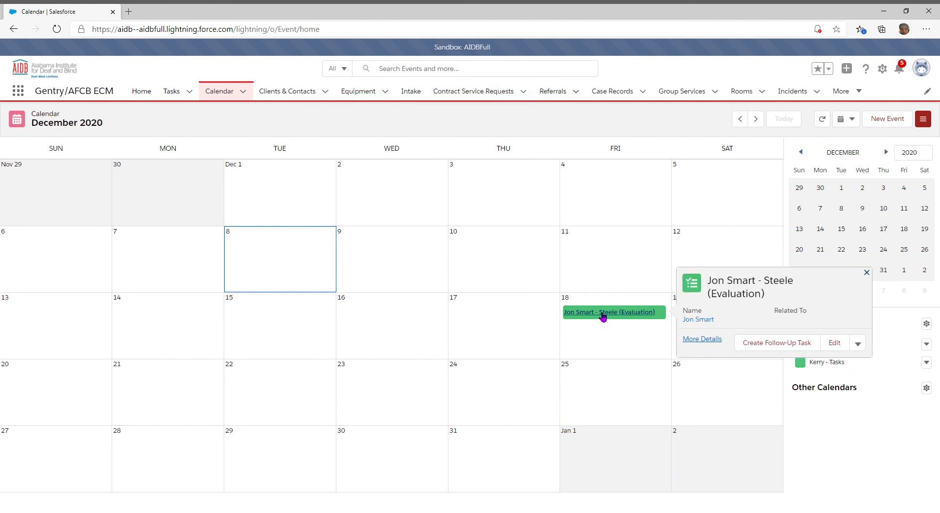
click(602, 313)
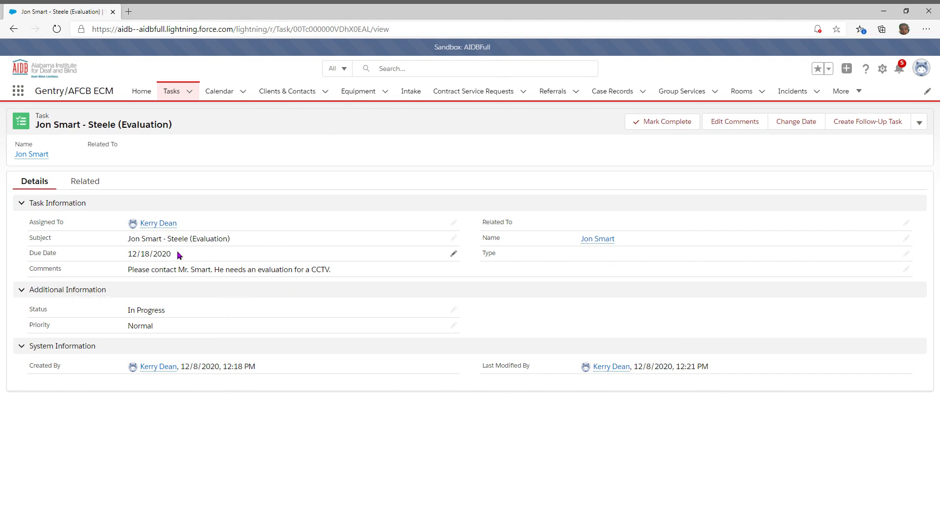
click(459, 240)
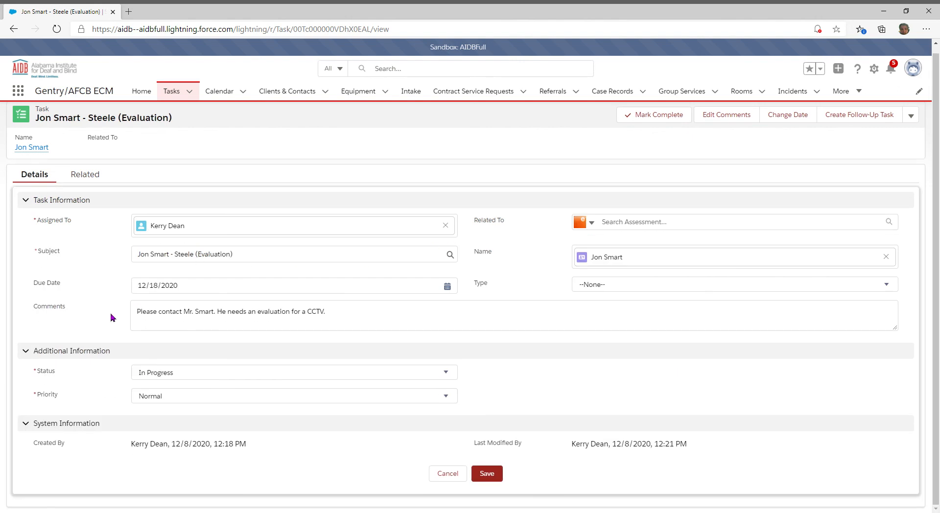
click(146, 262)
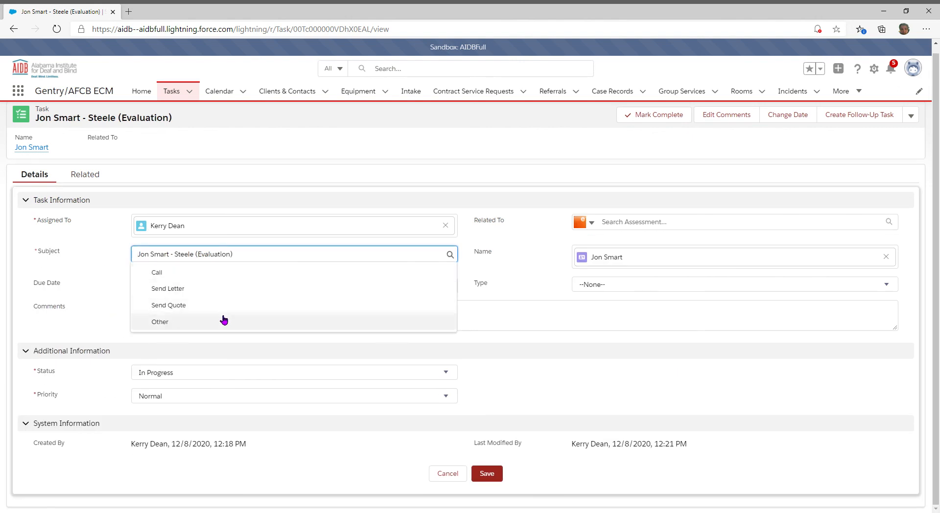
text(9am )
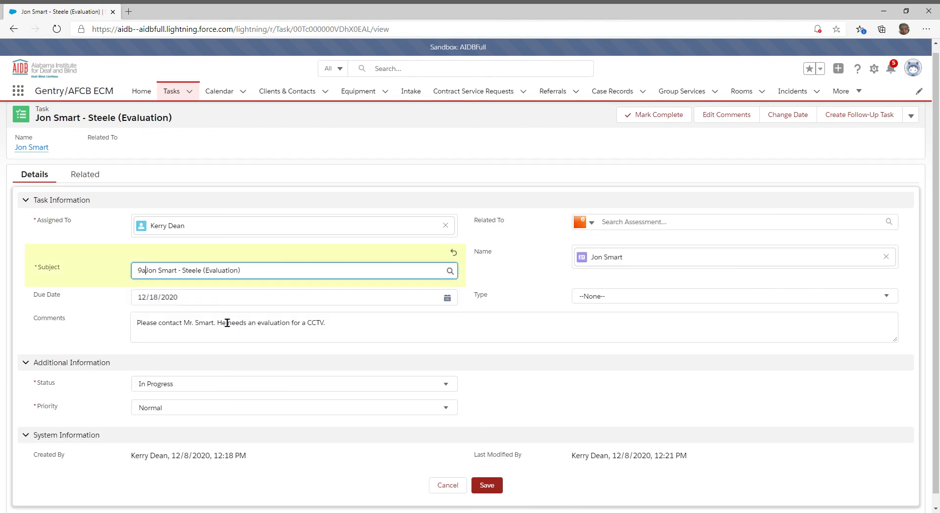
text(-)
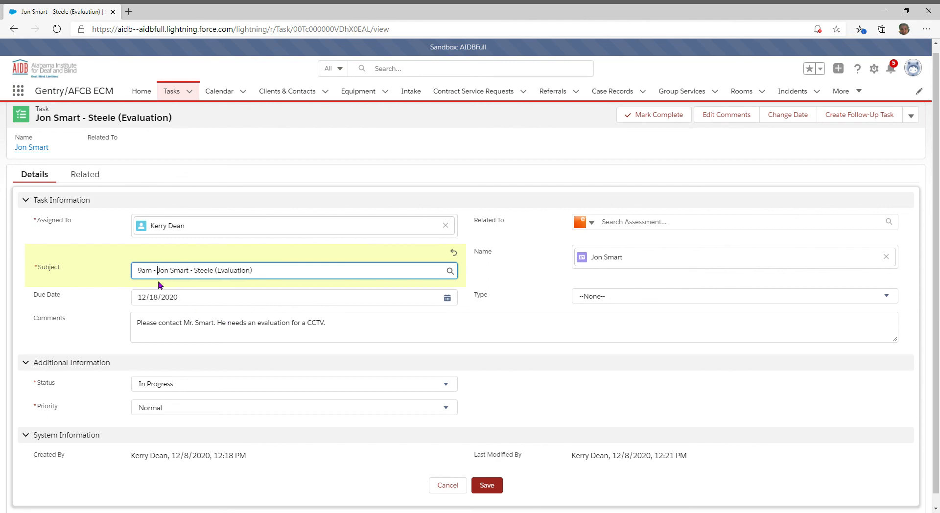
click(487, 485)
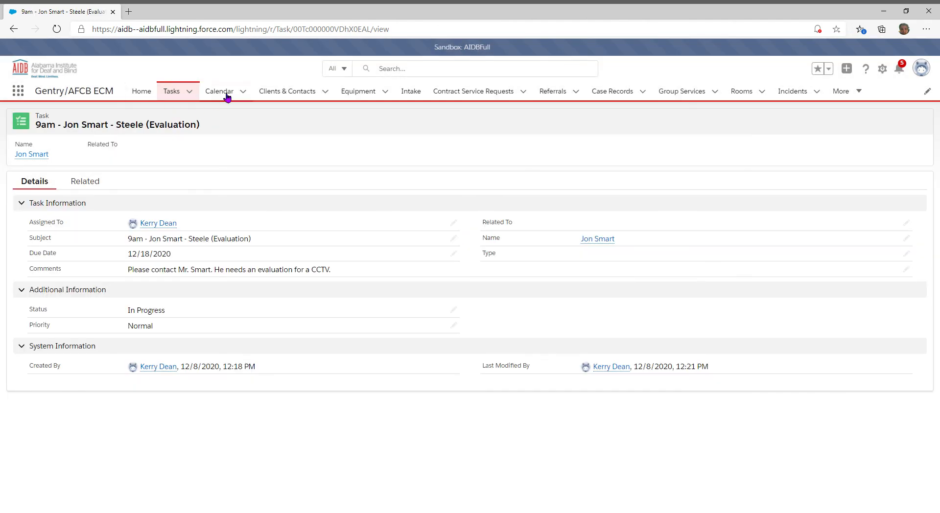
Go back to the December 2020 calendar to see the updated 9am task on December 18.
click(220, 91)
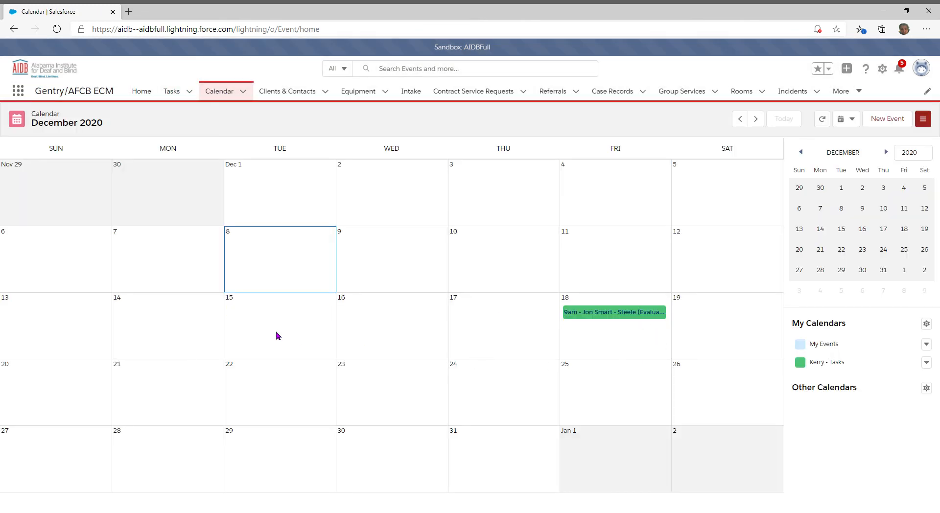